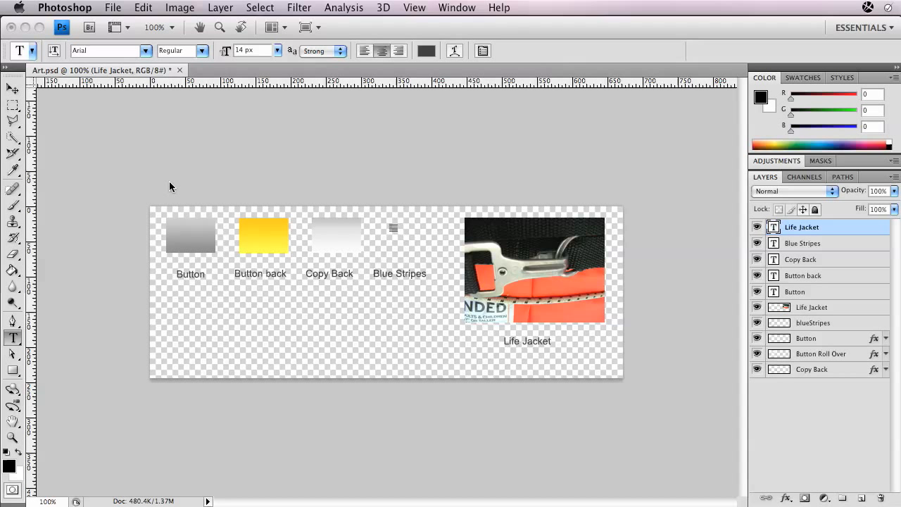
# Draw slices around the grey Button, yellow Button back, Copy Back, Blue Stripes and Life Jacket artwork with the Slice tool
pyautogui.moveTo(13, 156); pyautogui.dragTo(56, 167)
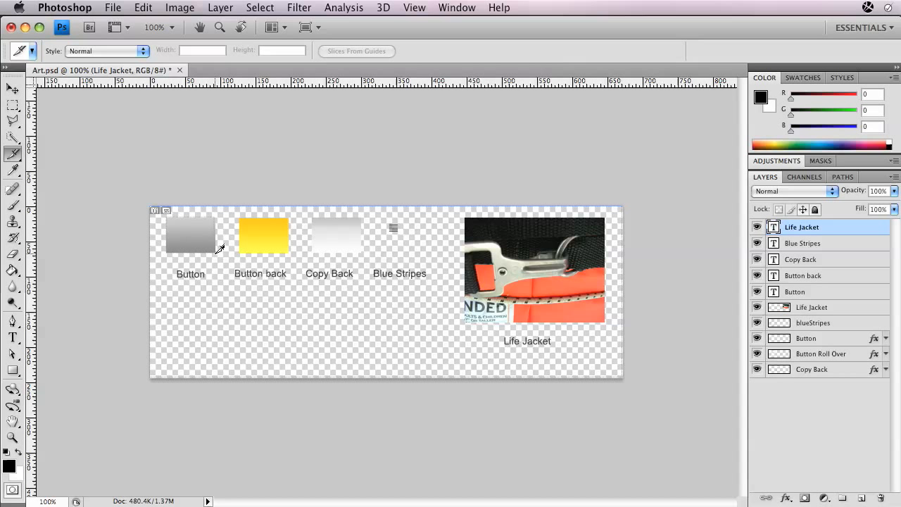
pyautogui.moveTo(216, 254); pyautogui.dragTo(215, 254)
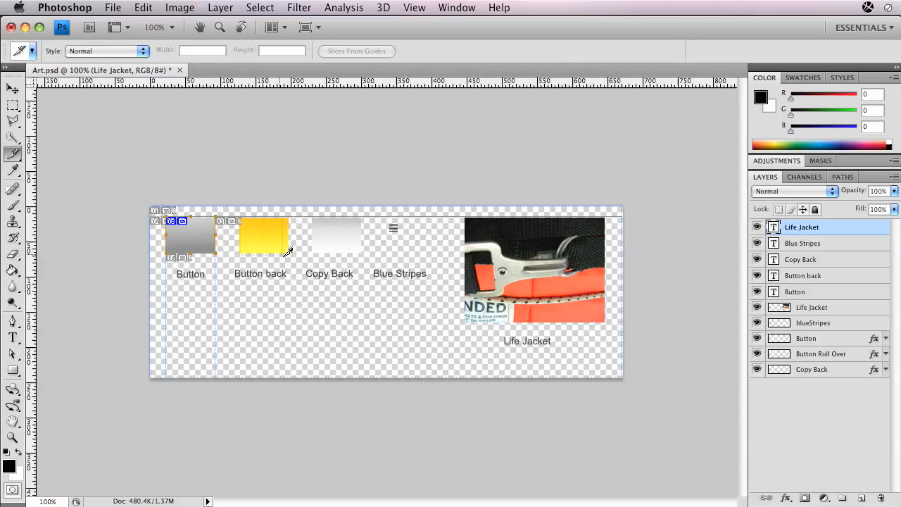
pyautogui.moveTo(295, 247); pyautogui.dragTo(290, 252)
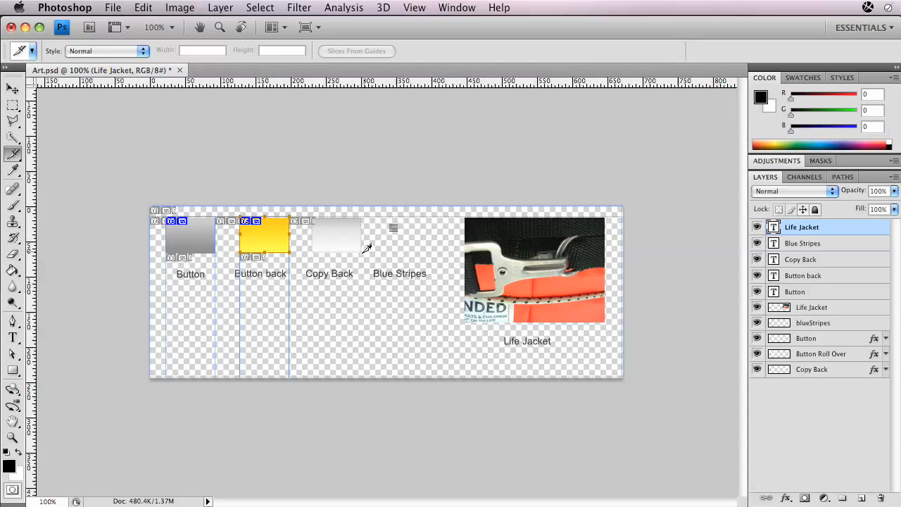
pyautogui.moveTo(365, 246); pyautogui.dragTo(362, 253)
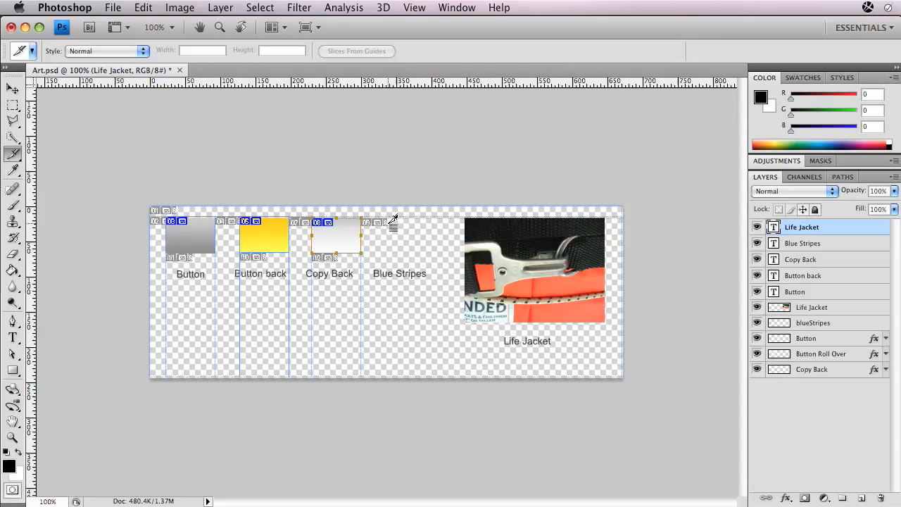
pyautogui.moveTo(400, 232); pyautogui.dragTo(388, 224)
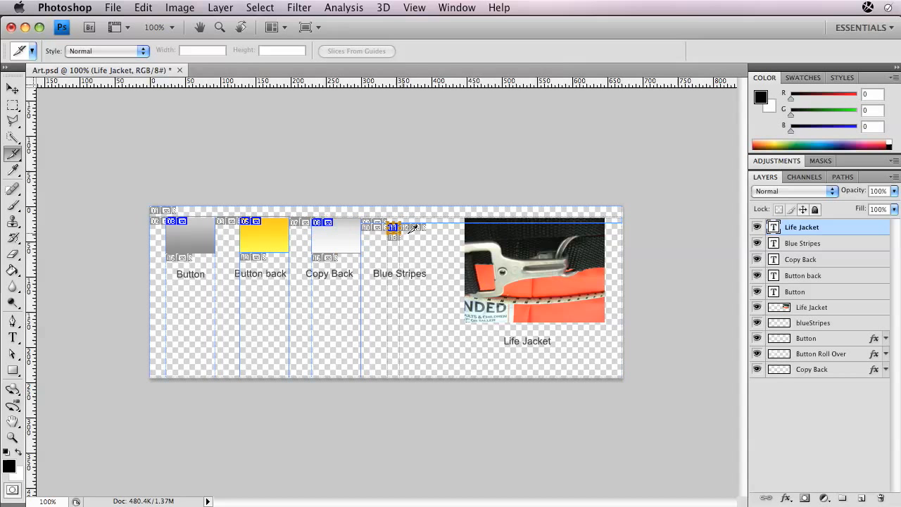
pyautogui.moveTo(527, 271); pyautogui.dragTo(602, 322)
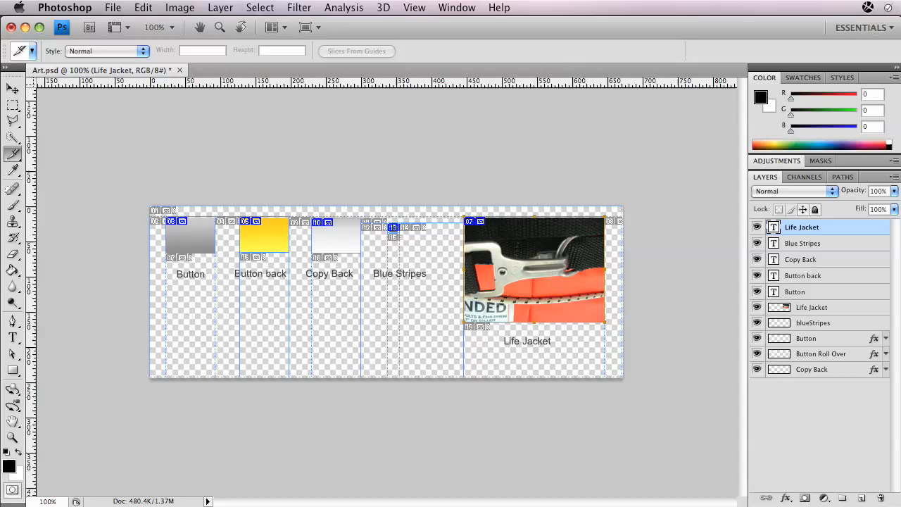
pyautogui.press('alt+shift+super+s')
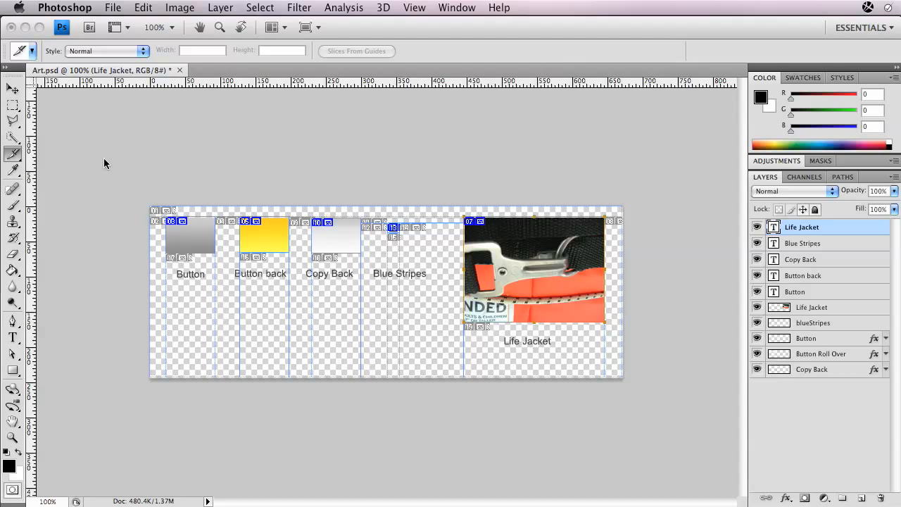
# Adjust the top and bottom edges of the grey Button slice with the Slice Select tool to fit the artwork exactly
pyautogui.click(15, 161)
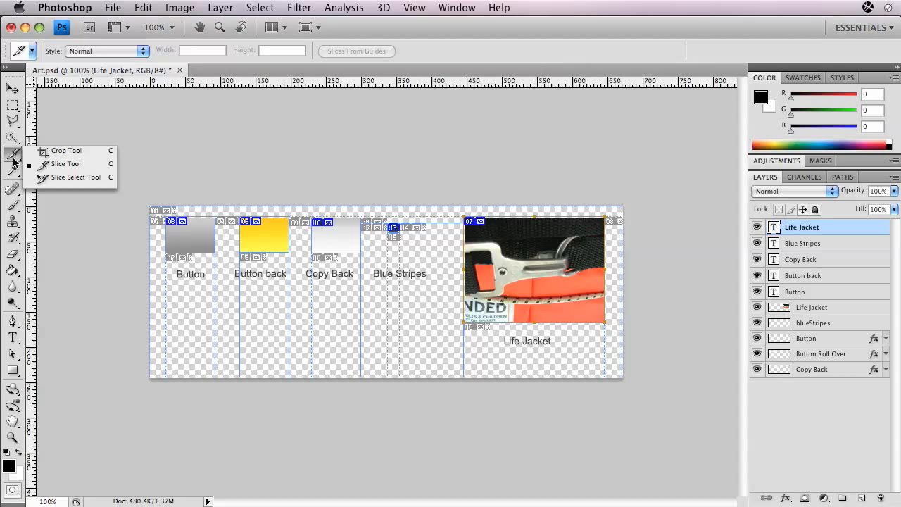
pyautogui.click(77, 178)
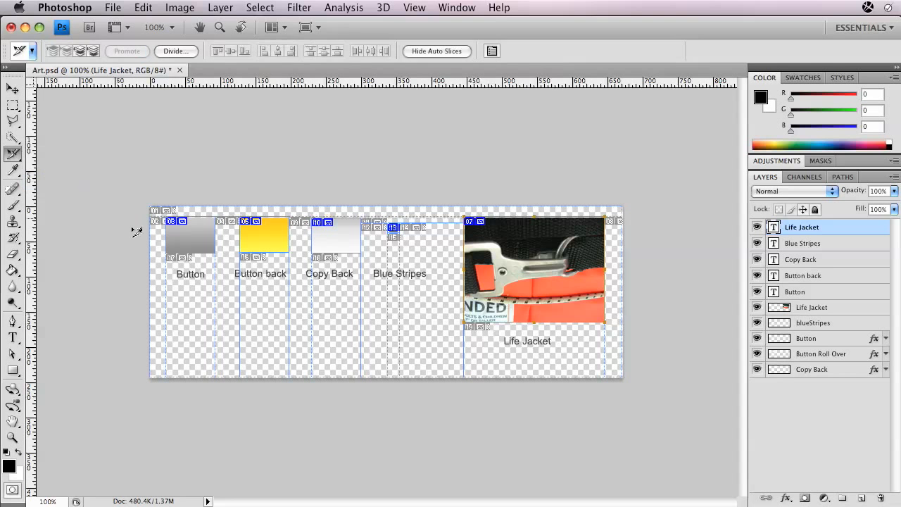
pyautogui.moveTo(144, 205); pyautogui.dragTo(290, 293)
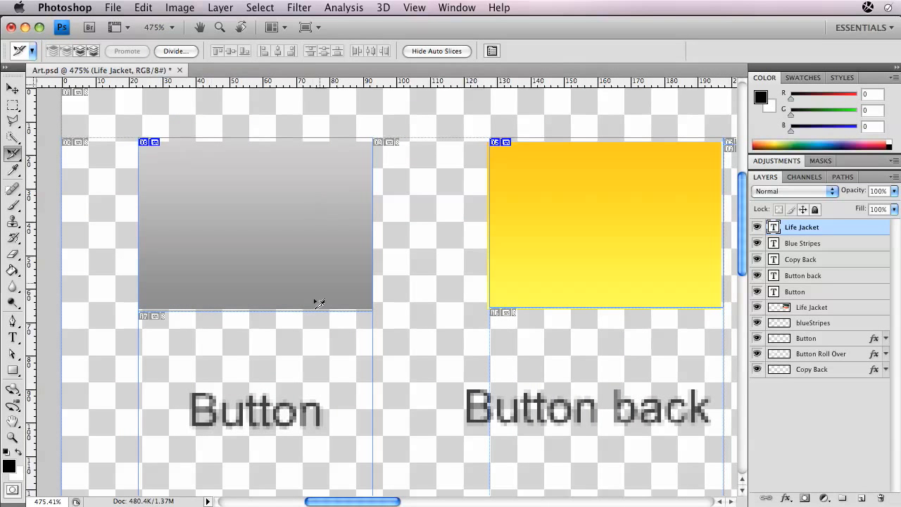
pyautogui.click(272, 309)
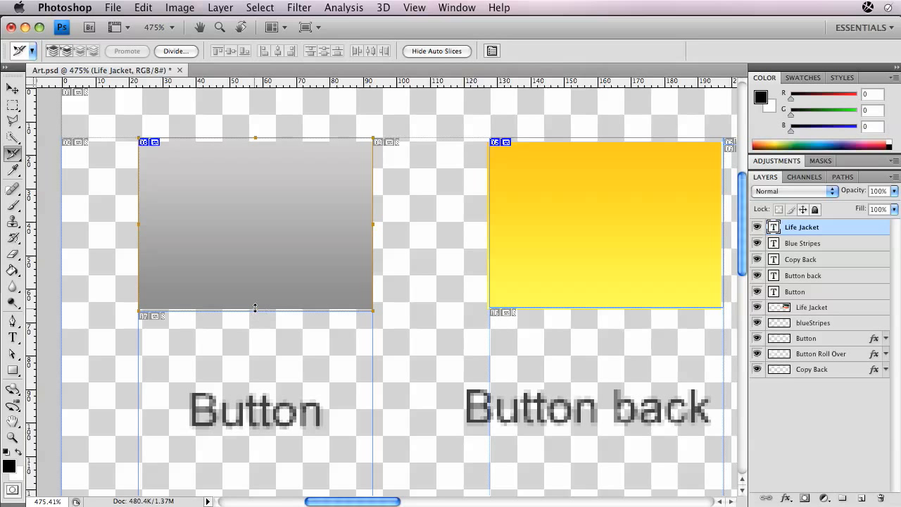
pyautogui.moveTo(257, 308); pyautogui.dragTo(257, 305)
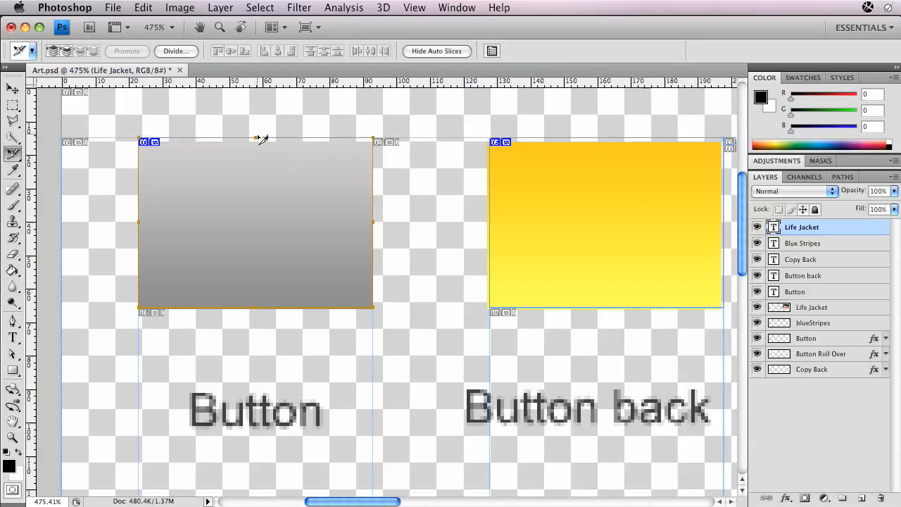
pyautogui.moveTo(257, 138); pyautogui.dragTo(257, 142)
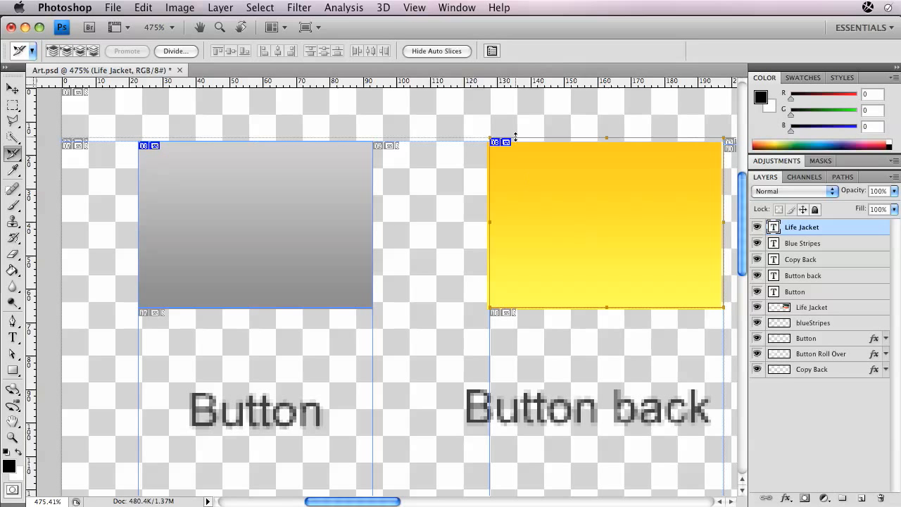
# Adjust the yellow Button back slice so its edges fit the artwork exactly
pyautogui.click(517, 169)
pyautogui.moveTo(515, 174); pyautogui.dragTo(514, 170)
pyautogui.moveTo(602, 308); pyautogui.dragTo(603, 309)
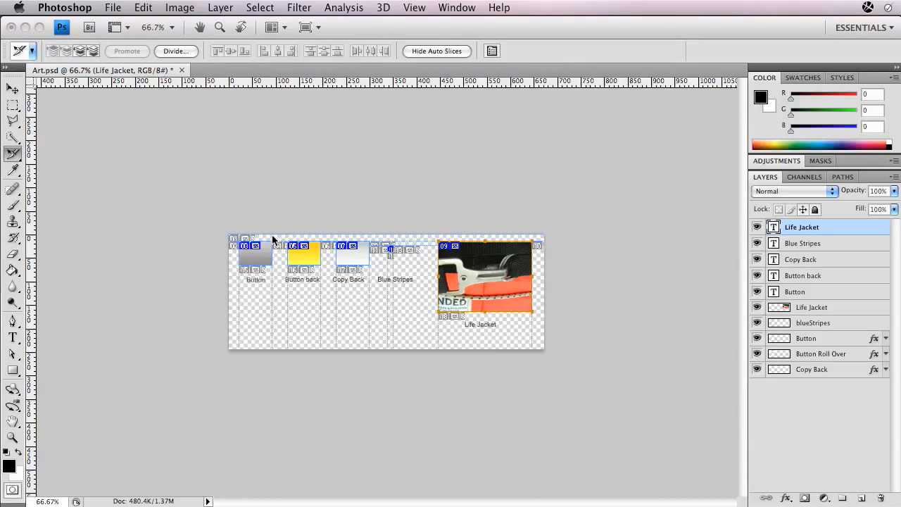
# Name the grey Button slice "grey" in its slice options
pyautogui.doubleClick(252, 259)
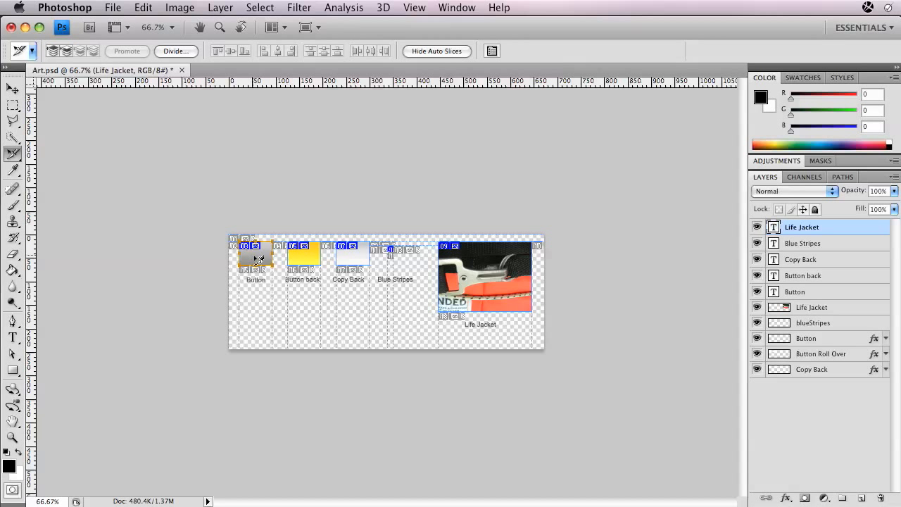
pyautogui.doubleClick(415, 191)
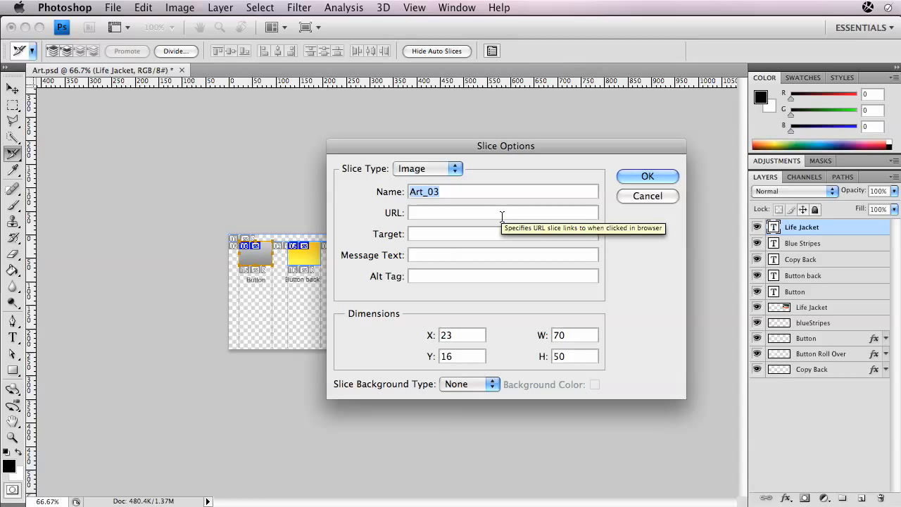
pyautogui.write('grey')
pyautogui.press('Return')
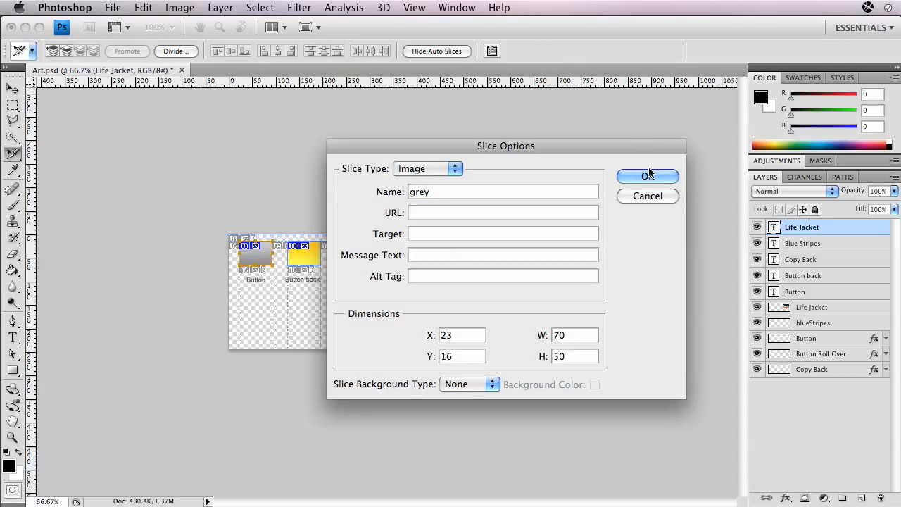
# Name the yellow Button back slice "orange" in its slice options
pyautogui.doubleClick(314, 258)
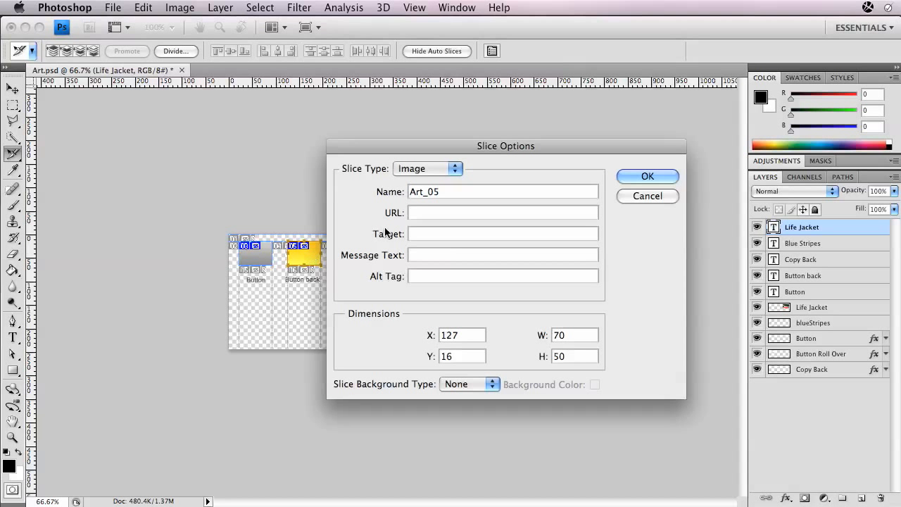
pyautogui.doubleClick(450, 193)
pyautogui.write('orange')
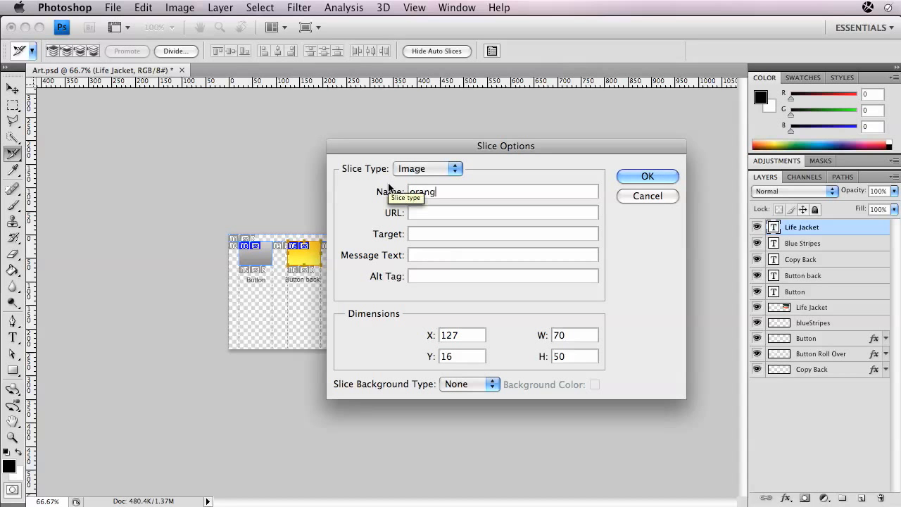
pyautogui.click(639, 177)
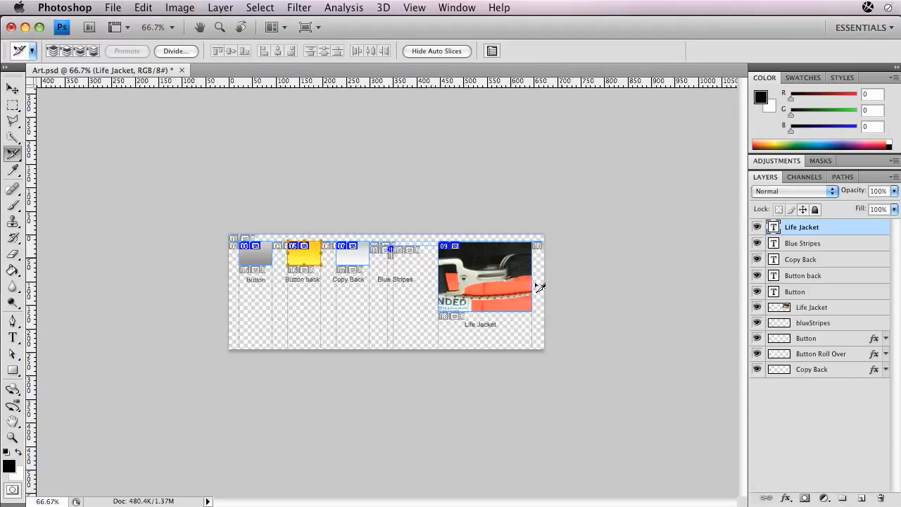
# Review the name, link fields and dimensions in the yellow Button back slice's options
pyautogui.press('super+1')
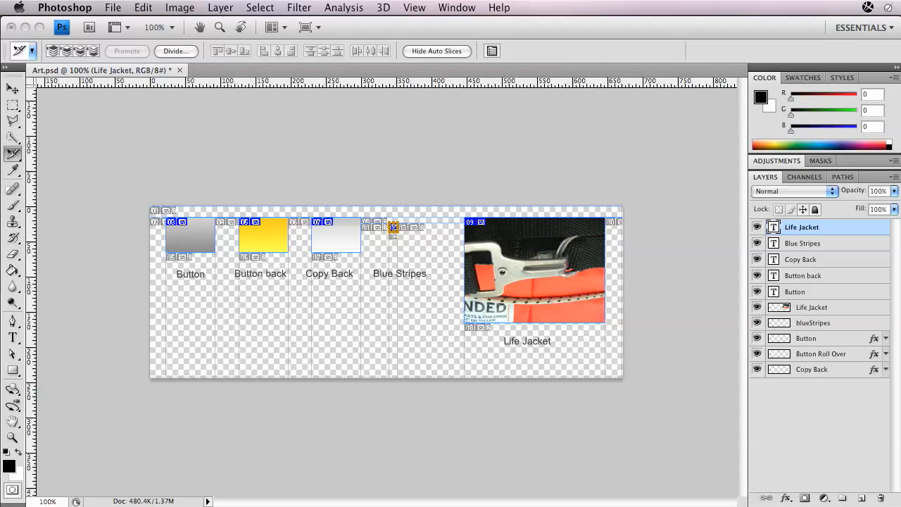
pyautogui.click(263, 235)
pyautogui.click(265, 237)
pyautogui.doubleClick(269, 241)
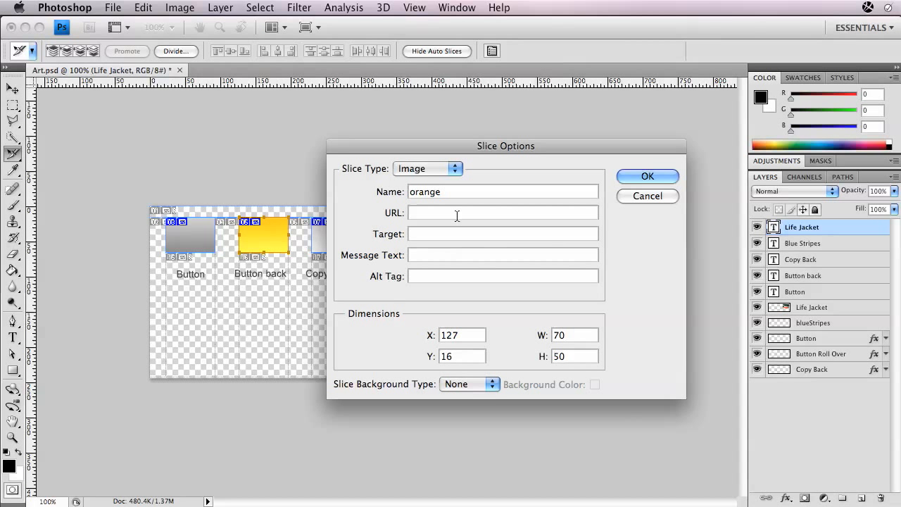
pyautogui.doubleClick(458, 341)
pyautogui.click(650, 177)
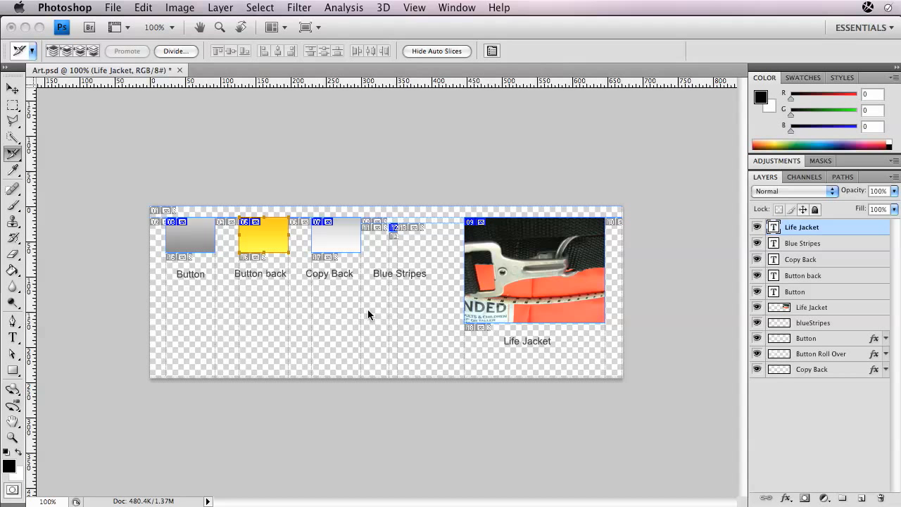
# Open the Save for Web & Devices dialog for the sliced document
pyautogui.click(116, 8)
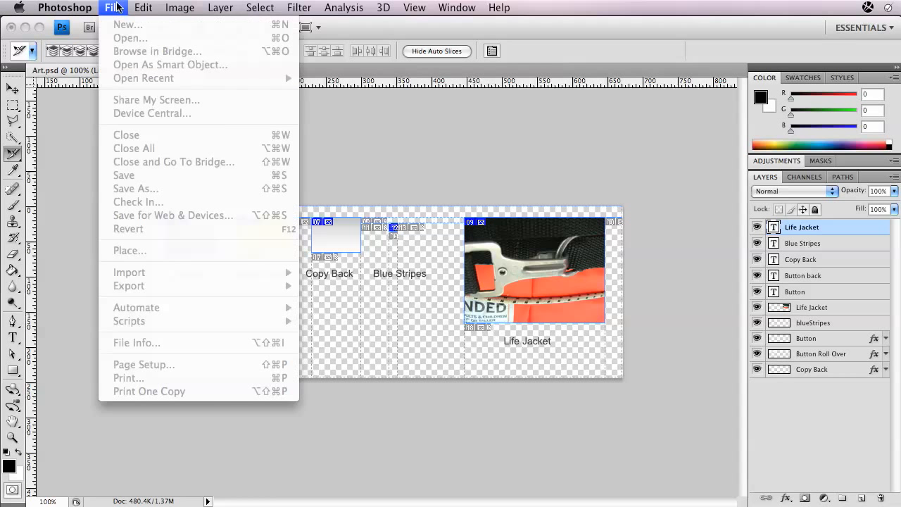
pyautogui.click(107, 172)
pyautogui.click(143, 8)
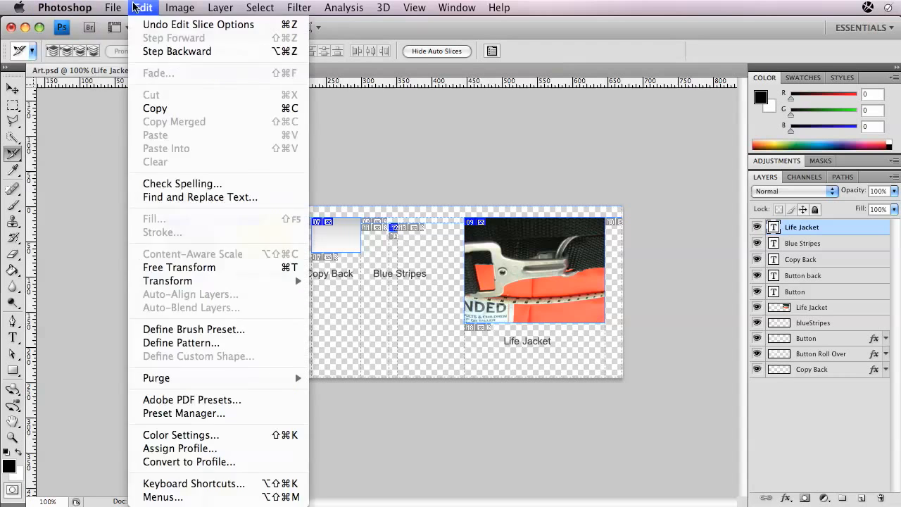
pyautogui.moveTo(112, 8)
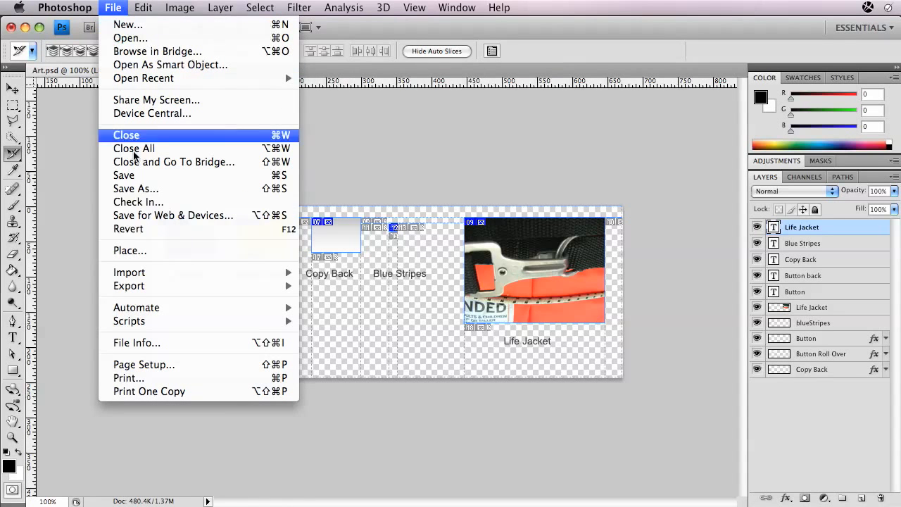
pyautogui.click(153, 215)
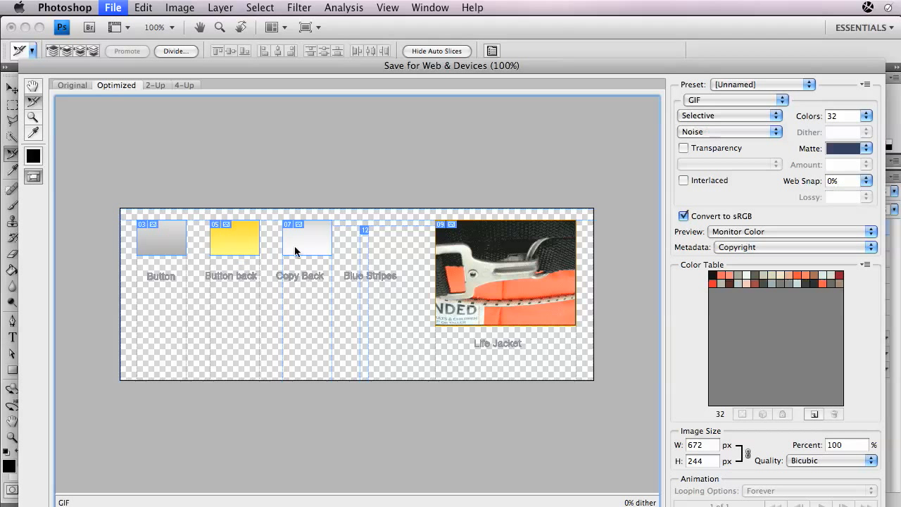
# Check the export settings of the Button, Button back, Copy Back and Blue Stripes slices, selecting them individually and all four together
pyautogui.click(366, 230)
pyautogui.click(315, 241)
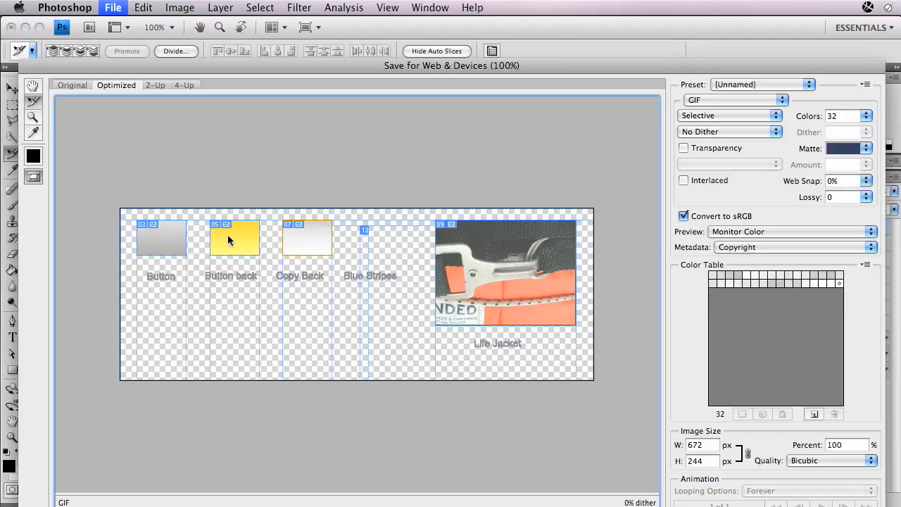
pyautogui.click(227, 235)
pyautogui.click(175, 234)
pyautogui.click(224, 234)
pyautogui.click(321, 241)
pyautogui.click(169, 250)
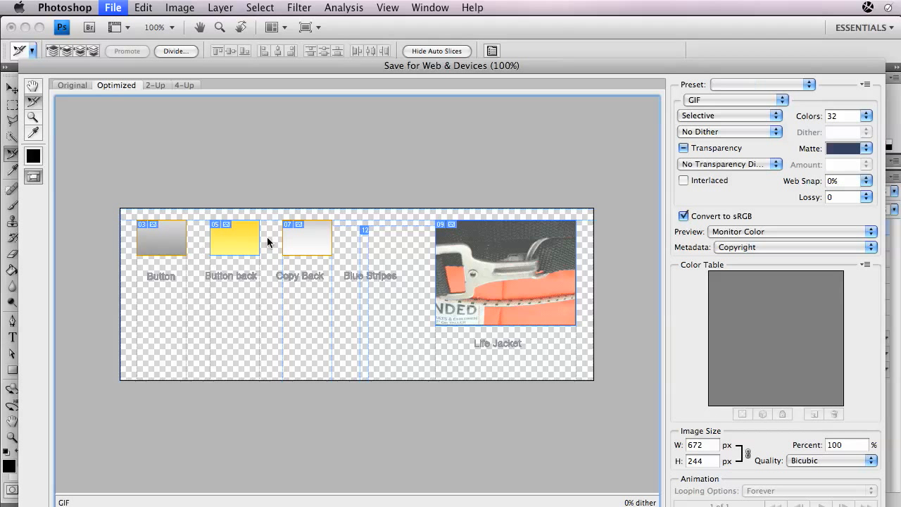
pyautogui.keyDown('shift'); pyautogui.click(304, 239); pyautogui.keyUp('shift')
pyautogui.keyDown('shift'); pyautogui.click(233, 231); pyautogui.keyUp('shift')
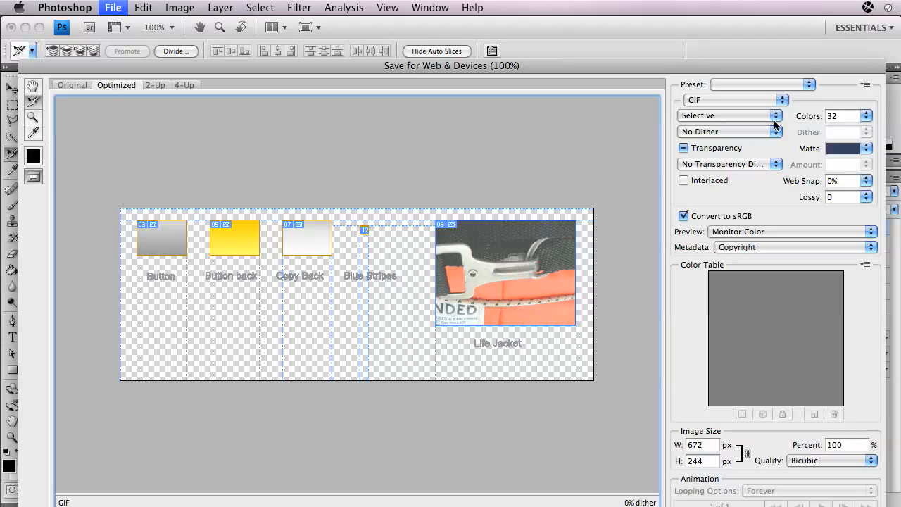
# Set the export format of the Life Jacket photo slice to JPEG
pyautogui.scroll(4, 374, 231)
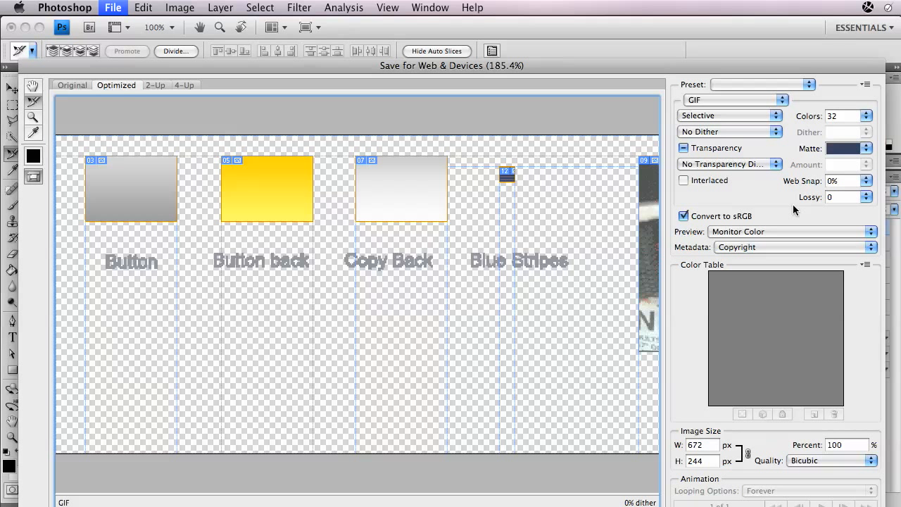
pyautogui.moveTo(580, 196); pyautogui.dragTo(350, 205)
pyautogui.click(499, 231)
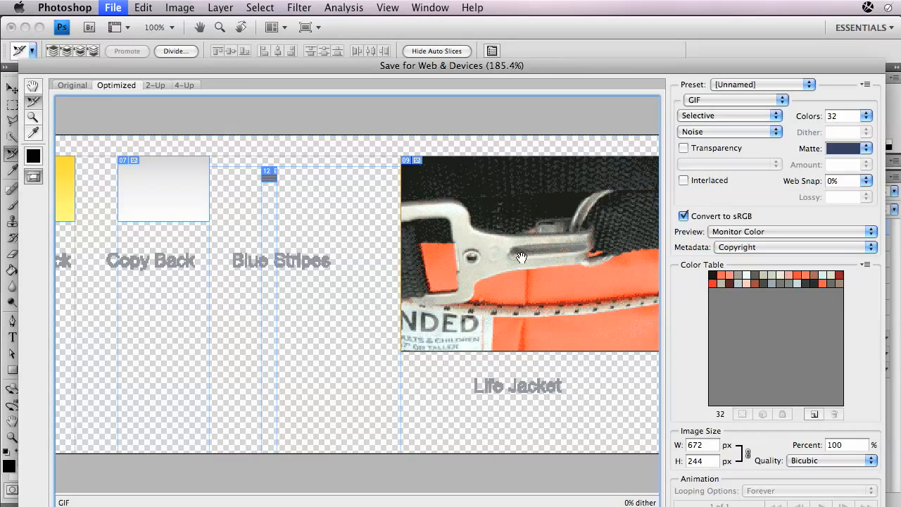
pyautogui.moveTo(521, 257); pyautogui.dragTo(381, 257)
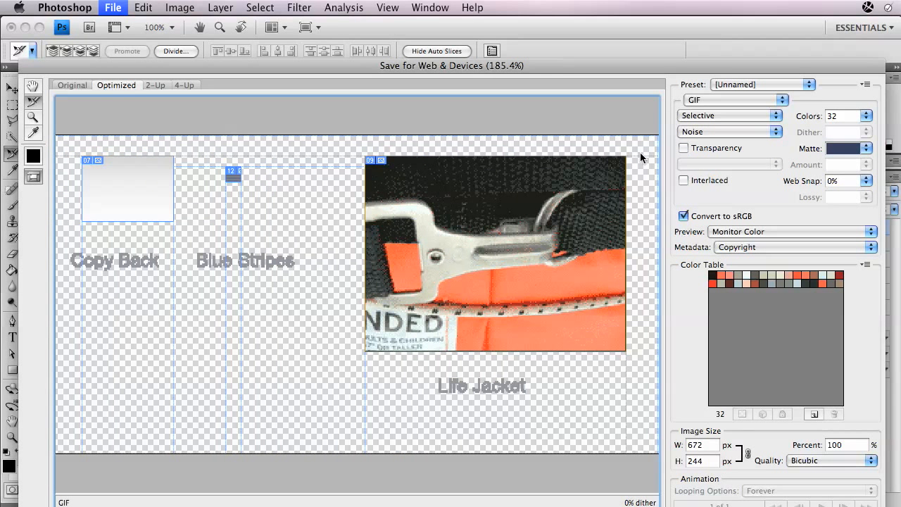
pyautogui.click(746, 102)
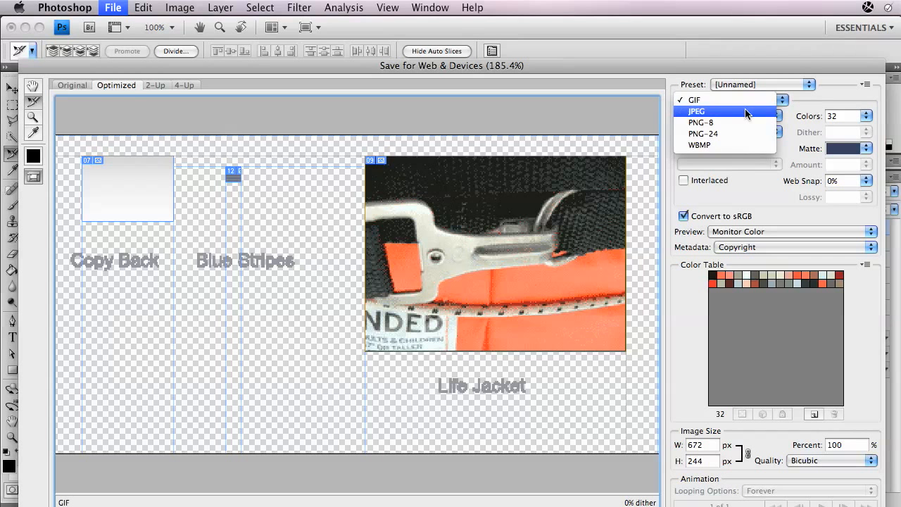
pyautogui.click(747, 111)
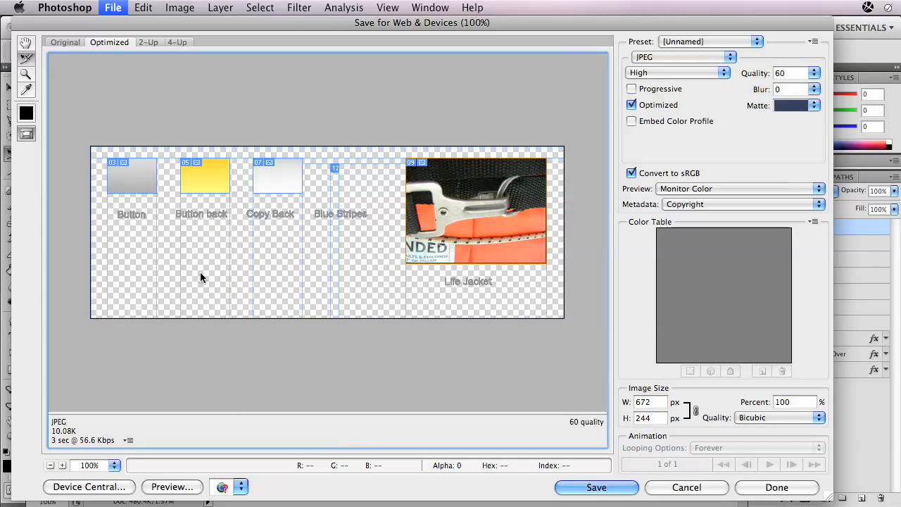
# Start saving the optimized slices and create a folder named start in Student Folder > Web1
pyautogui.click(596, 487)
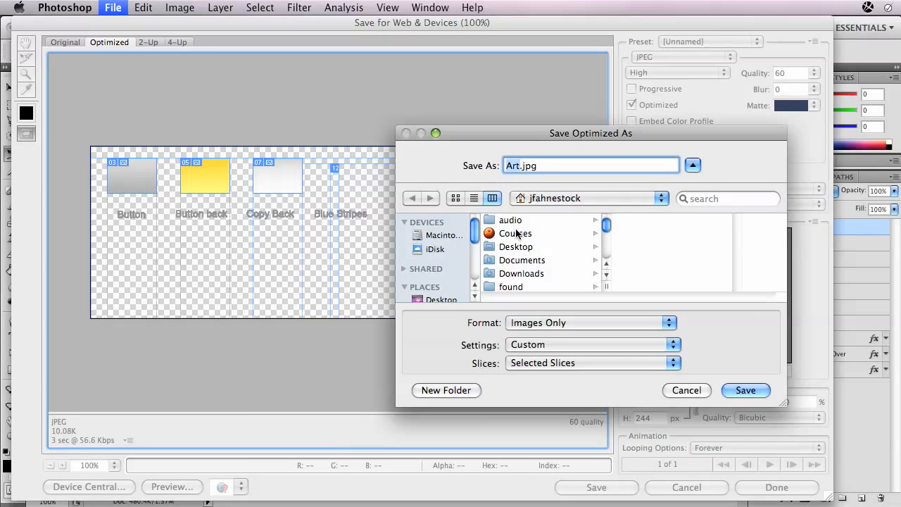
pyautogui.scroll(-5, 521, 232)
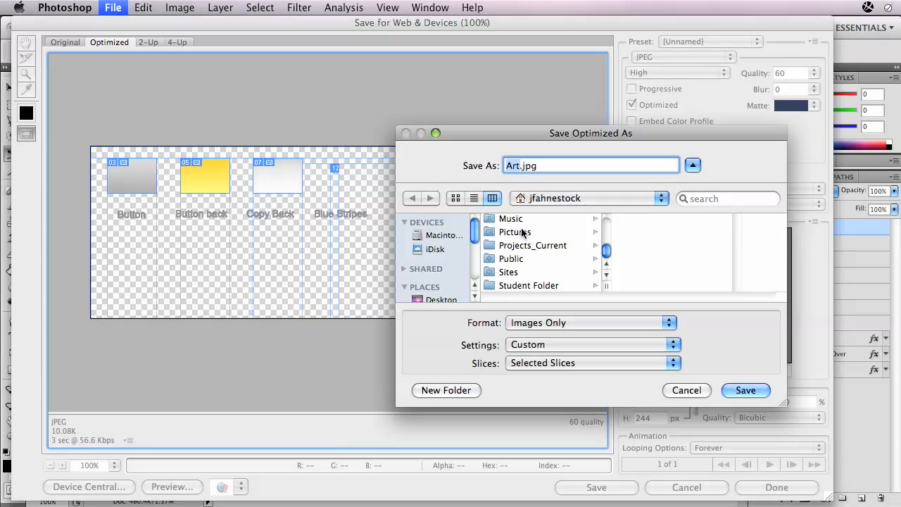
pyautogui.click(496, 285)
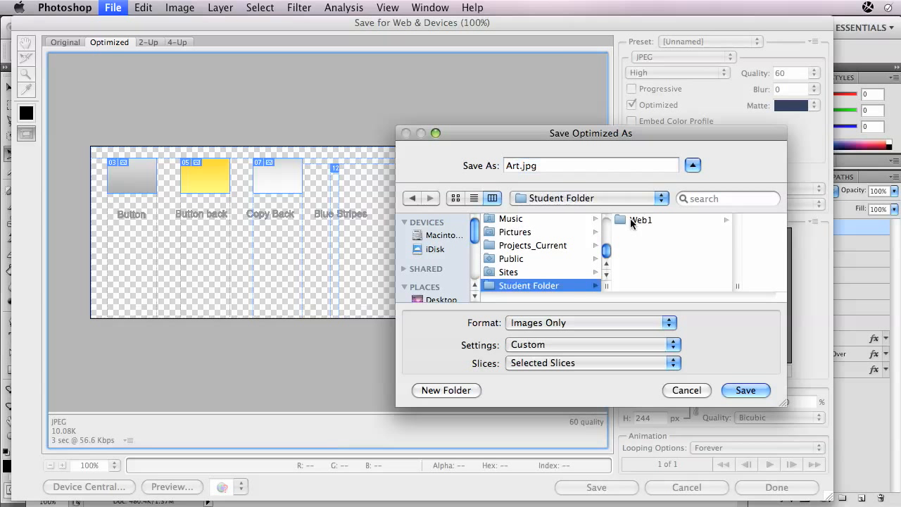
pyautogui.click(632, 220)
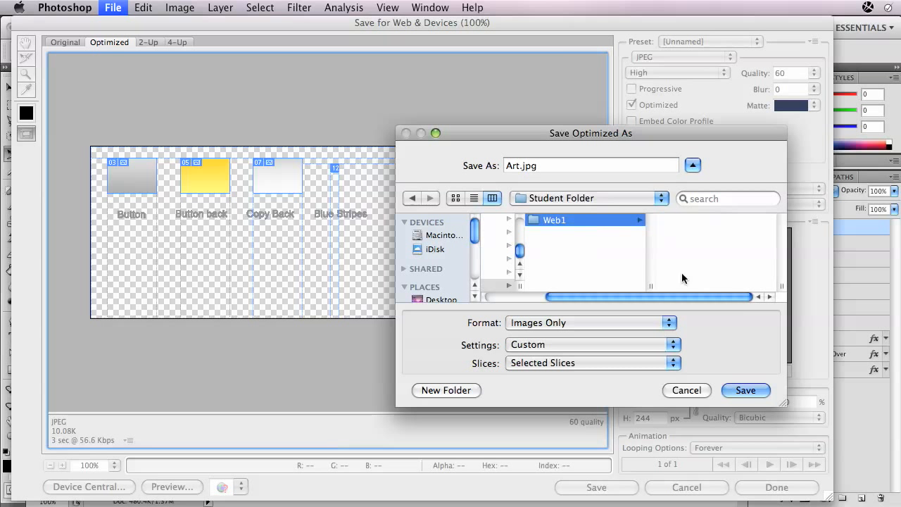
pyautogui.click(447, 388)
pyautogui.write('start')
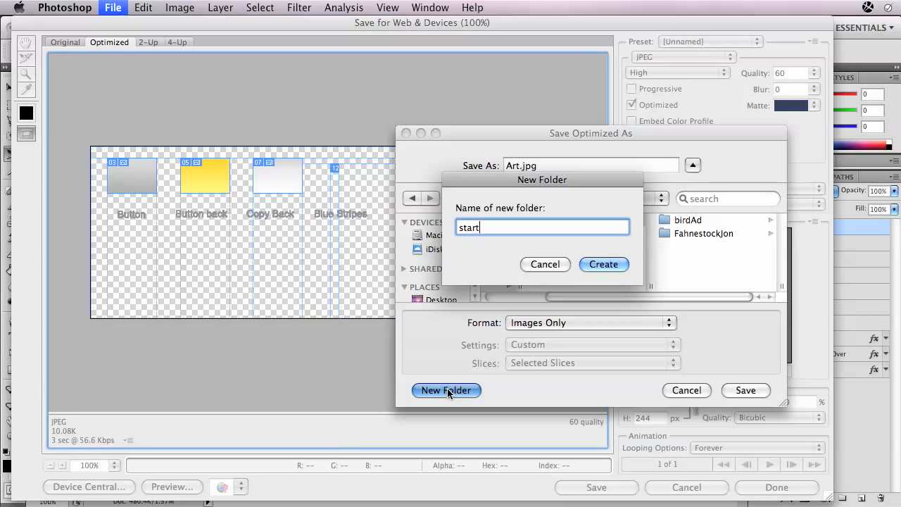
pyautogui.press('Return')
# Create an images folder inside the start folder and choose it as the save location
pyautogui.click(454, 388)
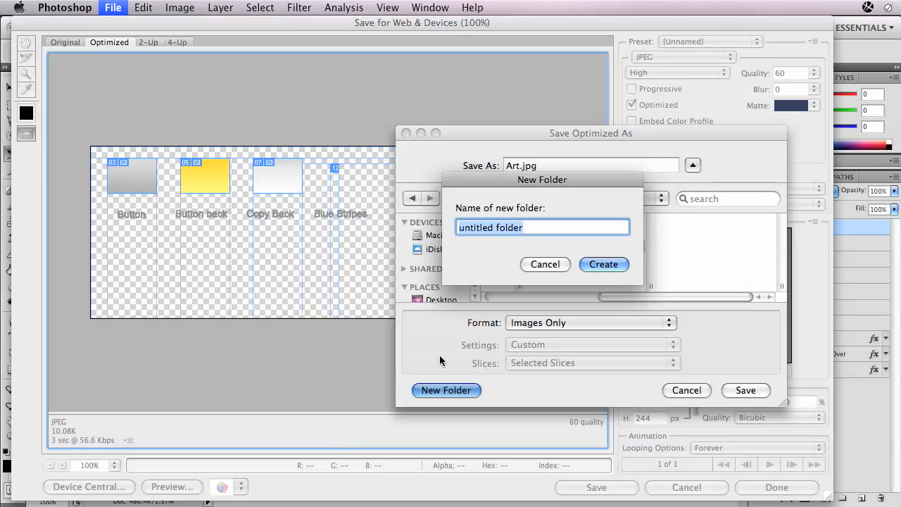
pyautogui.write('images')
pyautogui.press('Return')
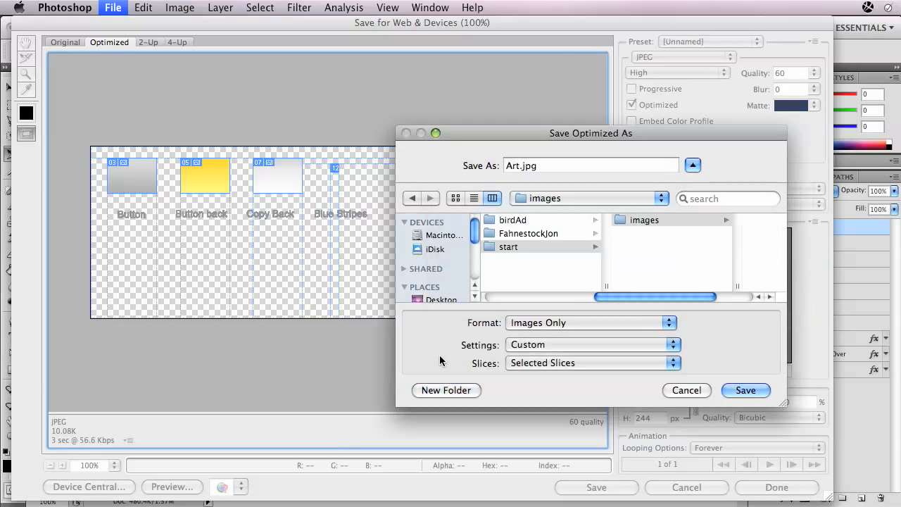
pyautogui.click(624, 220)
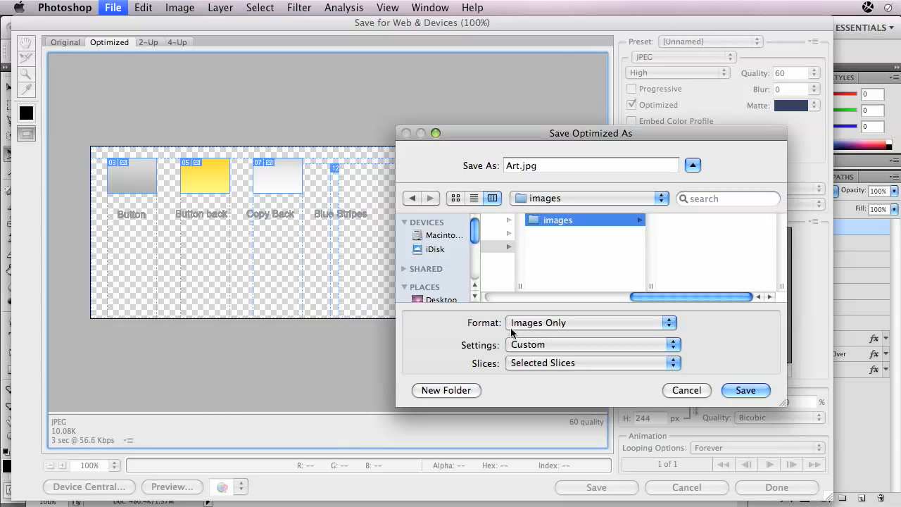
# Keep the output format at Images Only and set the slices to export to All User Slices
pyautogui.click(529, 323)
pyautogui.click(533, 323)
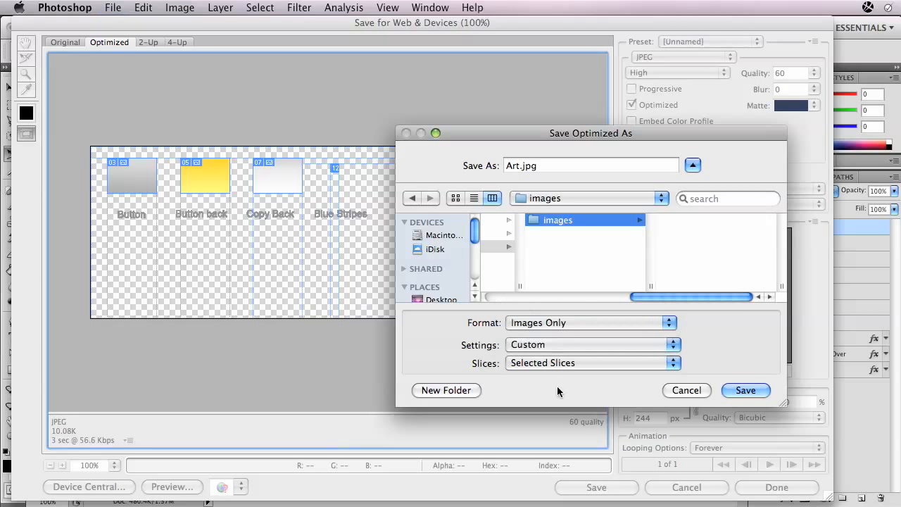
pyautogui.click(530, 362)
pyautogui.click(524, 350)
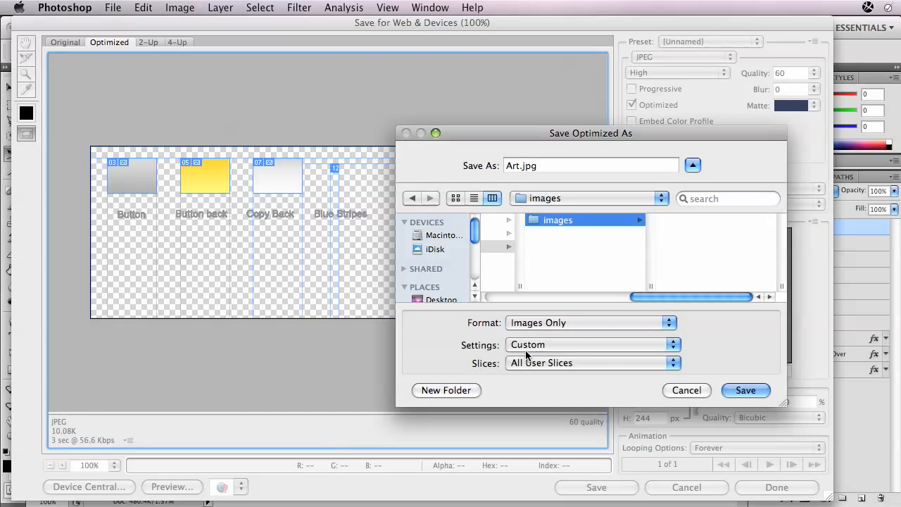
pyautogui.moveTo(454, 133); pyautogui.dragTo(523, 281)
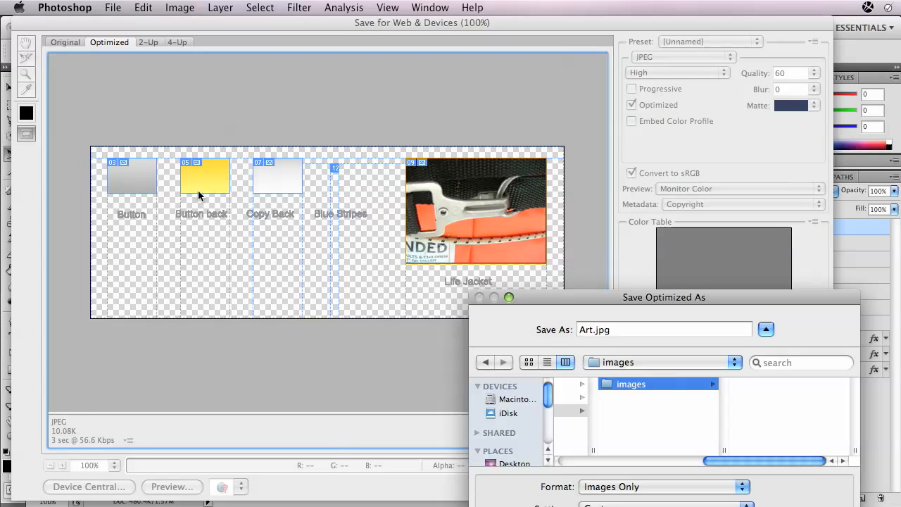
pyautogui.moveTo(616, 275); pyautogui.dragTo(550, 151)
# Compare the All Slices option, return to All User Slices, and save the images into the images folder
pyautogui.click(587, 403)
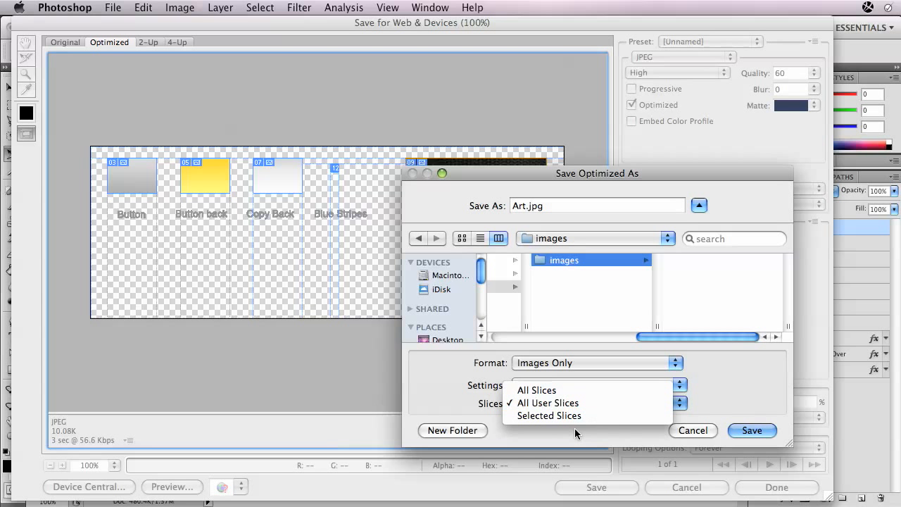
pyautogui.click(564, 390)
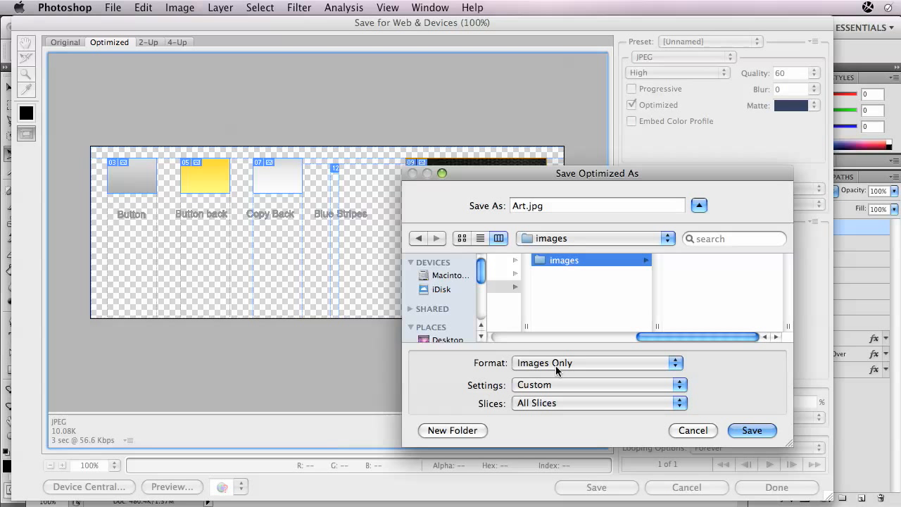
pyautogui.click(563, 403)
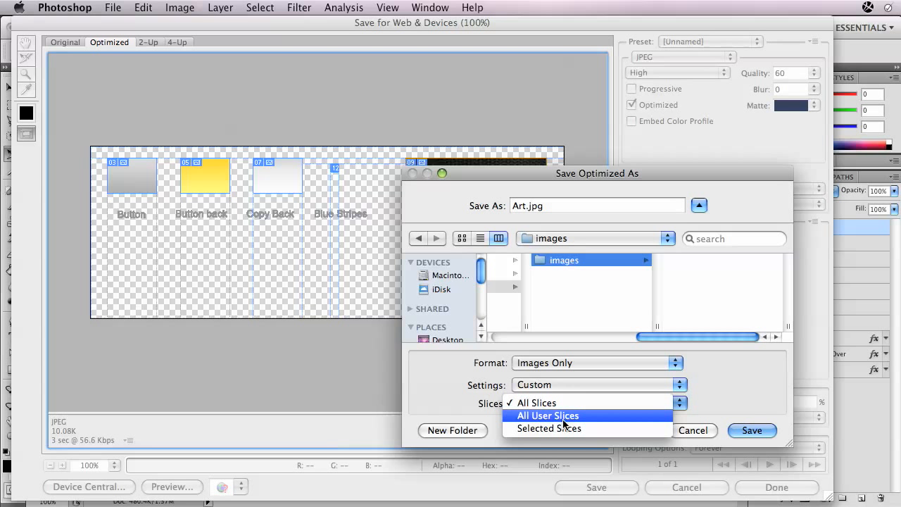
pyautogui.click(563, 419)
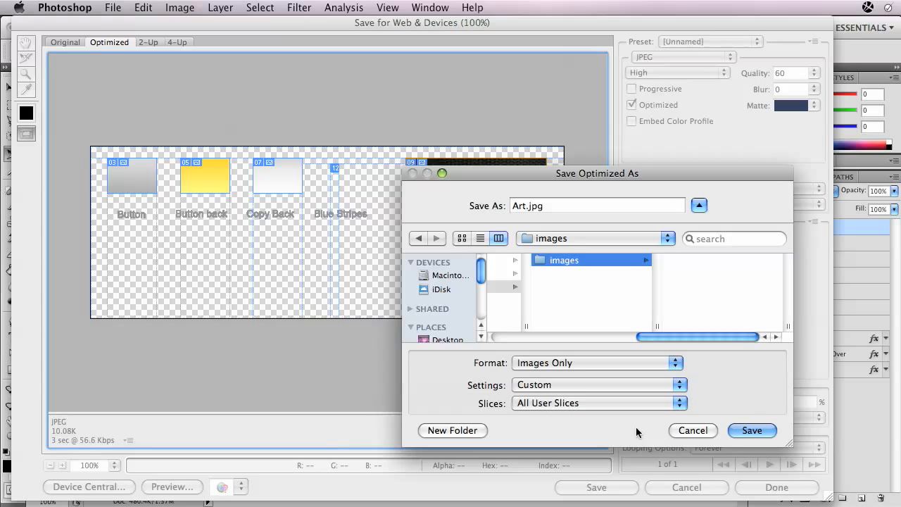
pyautogui.click(740, 431)
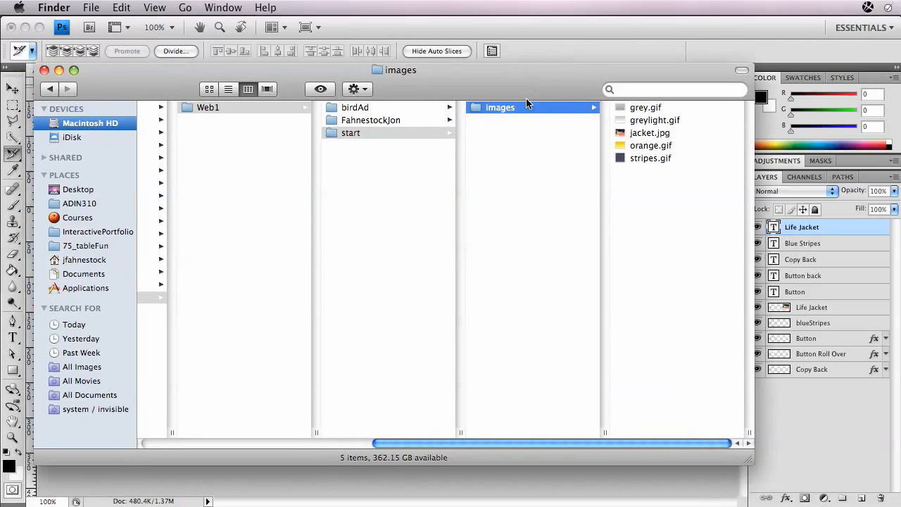
# Check the previews and file details of the exported GIF and JPEG files in the images folder in Finder
pyautogui.click(629, 158)
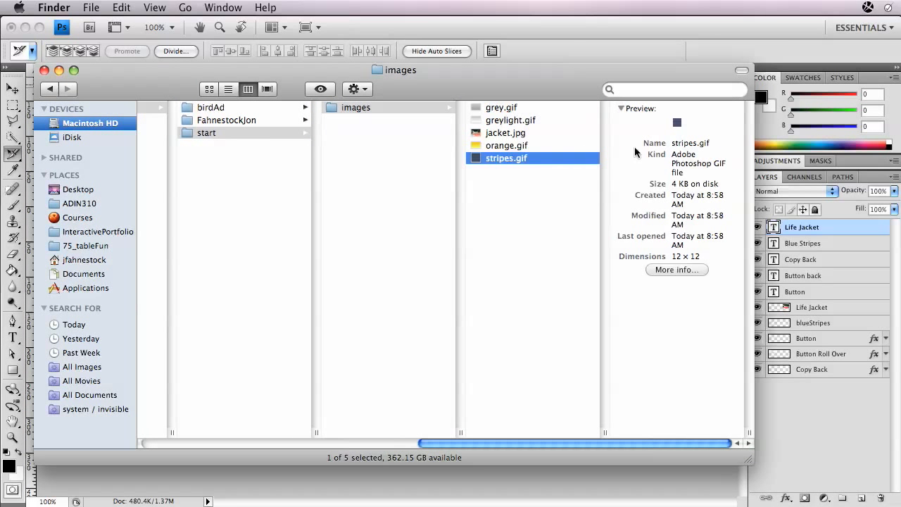
pyautogui.press('Up')
pyautogui.press('Up')
pyautogui.press('Up')
pyautogui.press('Up')
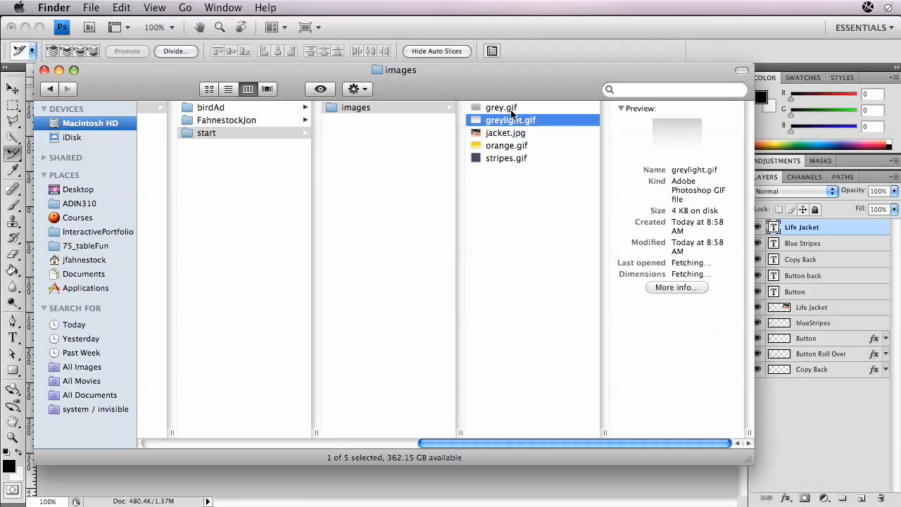
pyautogui.click(484, 134)
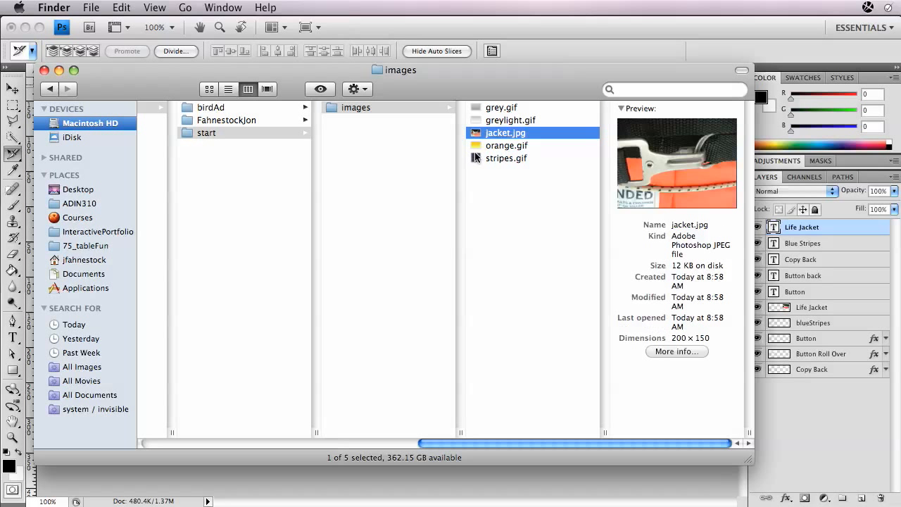
pyautogui.click(507, 109)
pyautogui.click(509, 121)
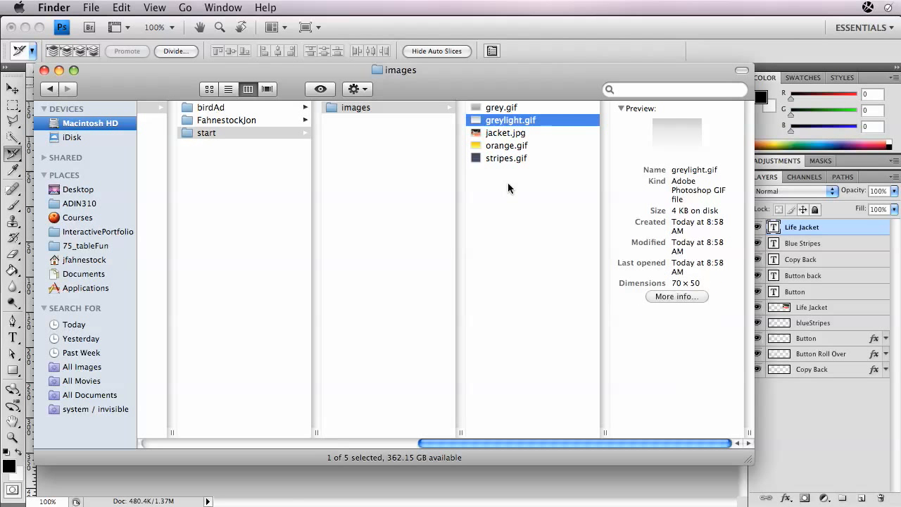
pyautogui.click(474, 134)
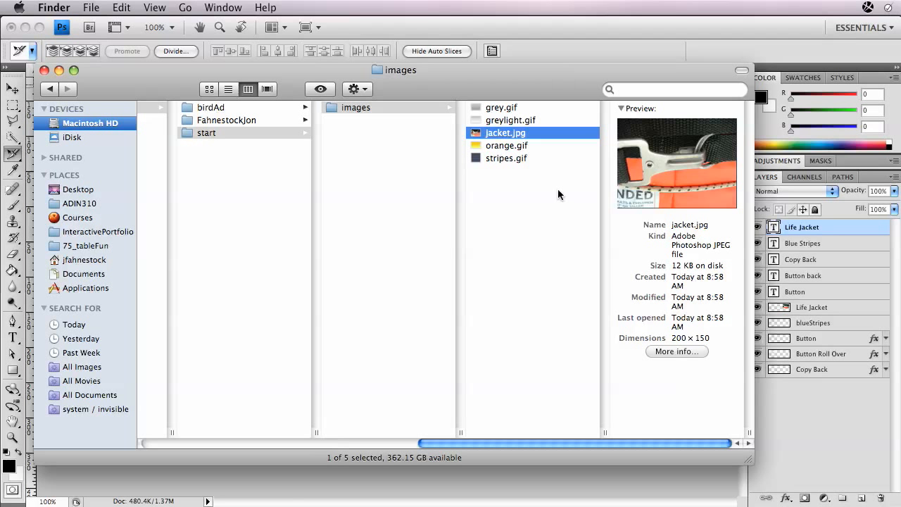
# Switch back to Photoshop and set the Life Jacket slice's JPEG quality to 34 in Save for Web & Devices
pyautogui.click(468, 477)
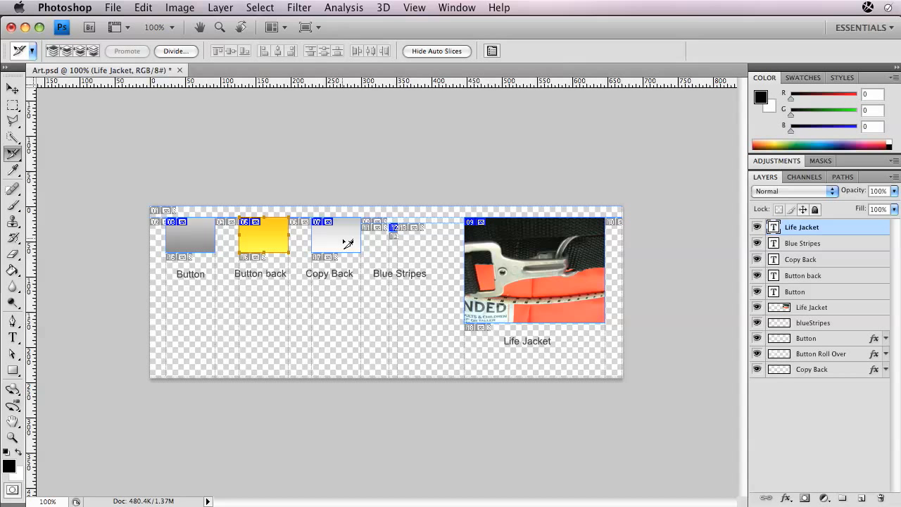
pyautogui.press('super+alt+shift+s')
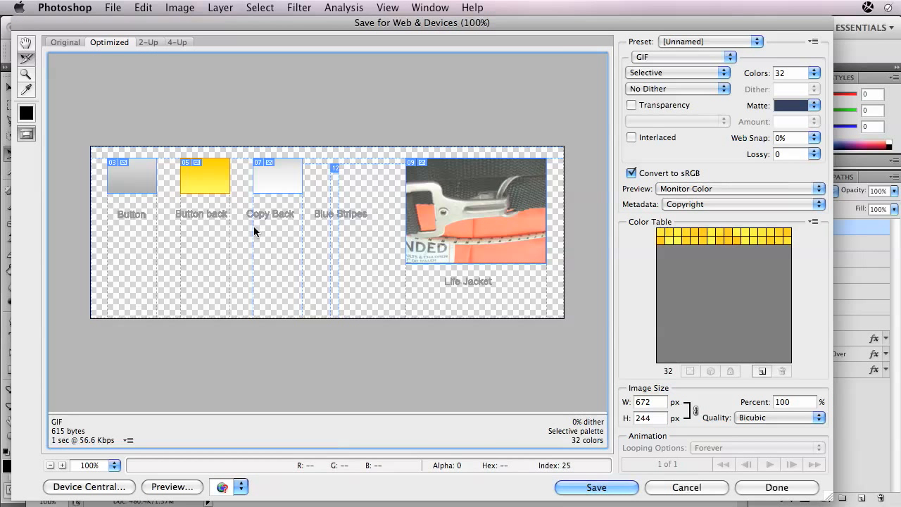
pyautogui.click(280, 159)
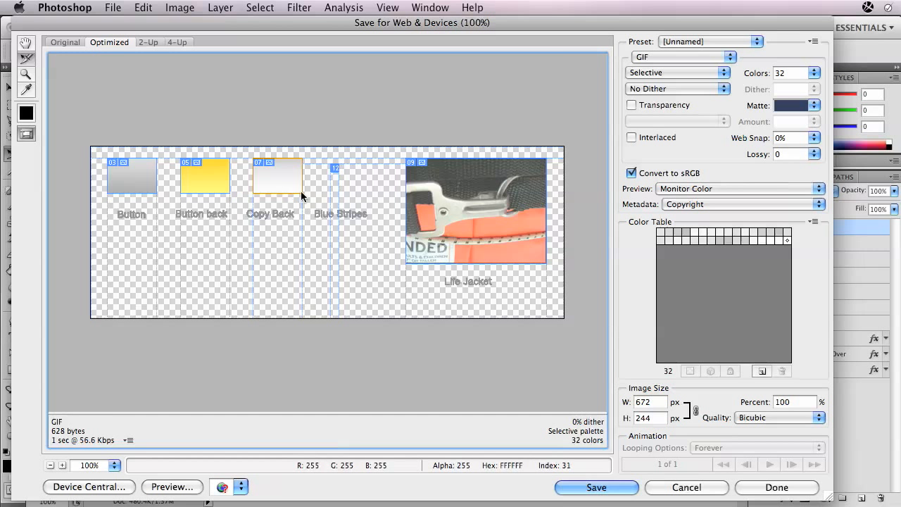
pyautogui.click(450, 211)
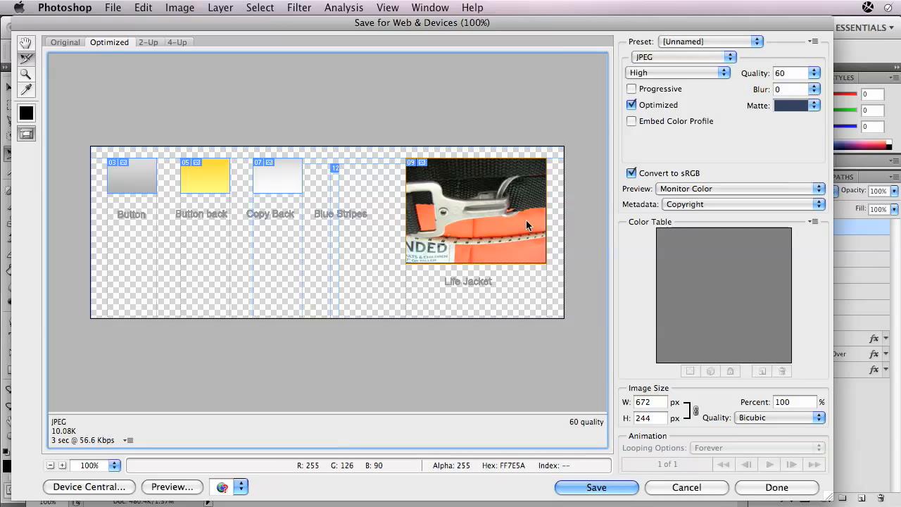
pyautogui.click(814, 73)
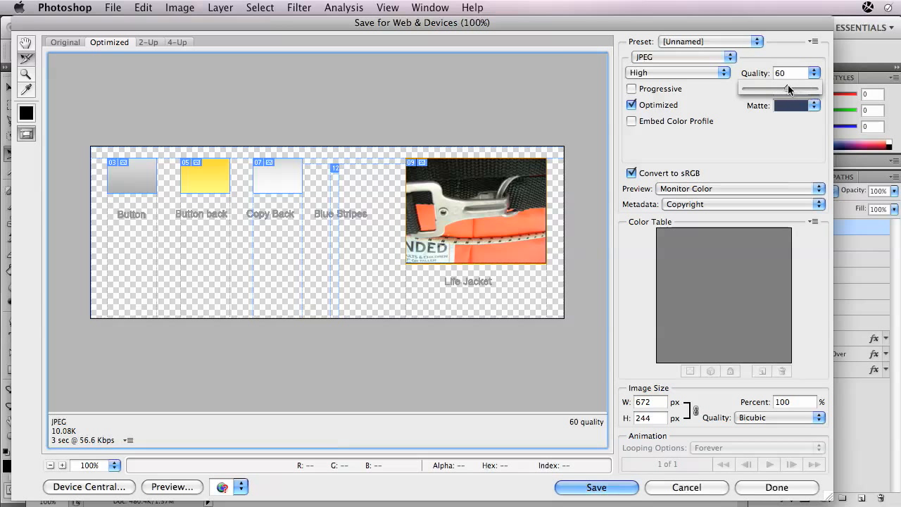
pyautogui.moveTo(788, 89); pyautogui.dragTo(769, 89)
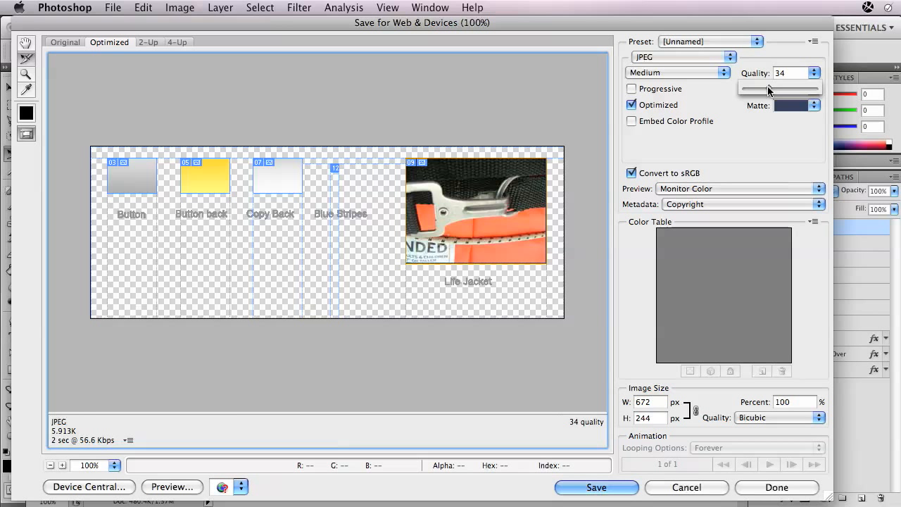
pyautogui.click(470, 224)
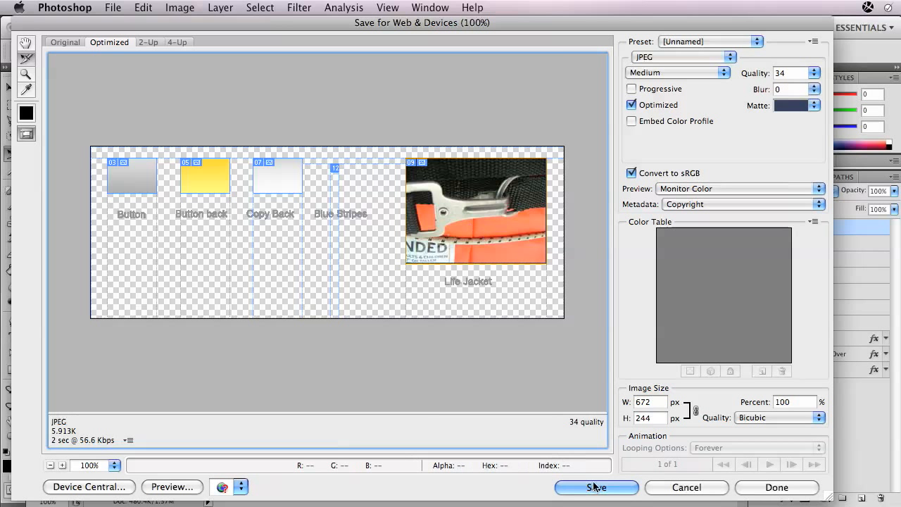
# Export only the selected Life Jacket slice to the images folder, replacing the existing jacket.jpg
pyautogui.click(599, 489)
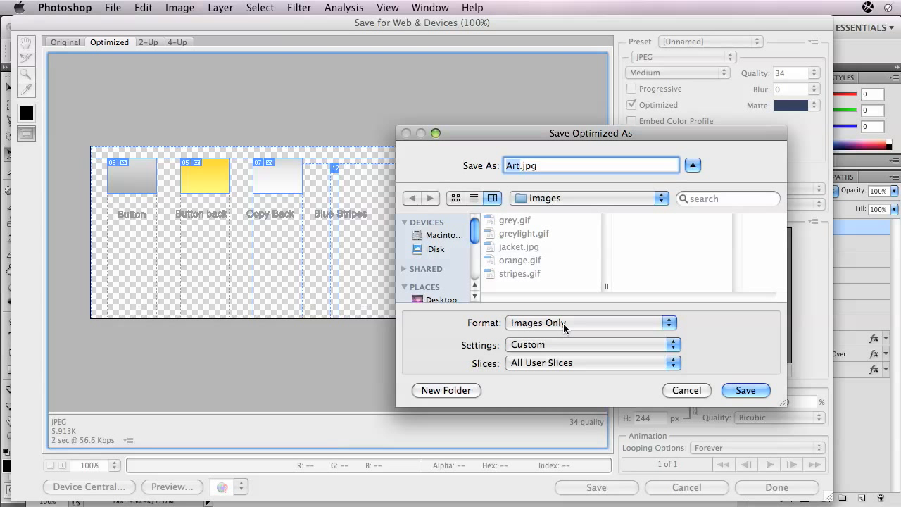
pyautogui.click(551, 363)
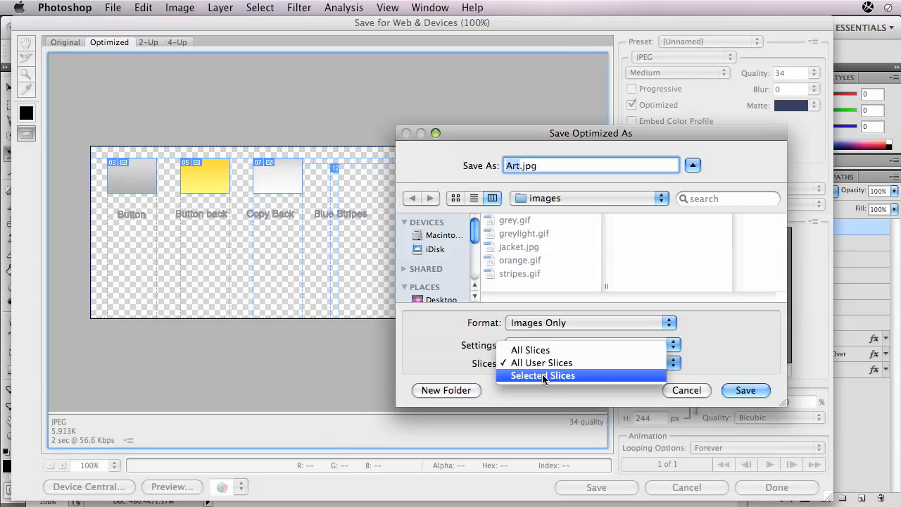
pyautogui.click(543, 375)
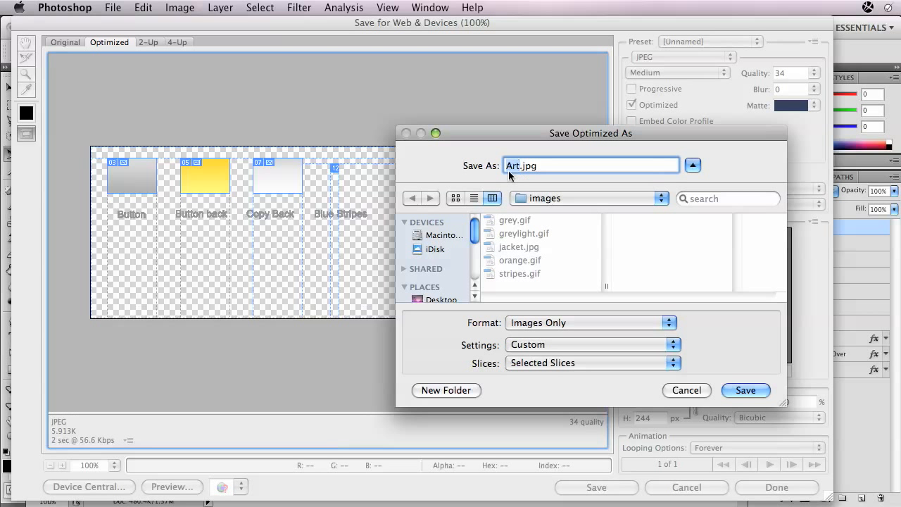
pyautogui.moveTo(444, 134); pyautogui.dragTo(386, 233)
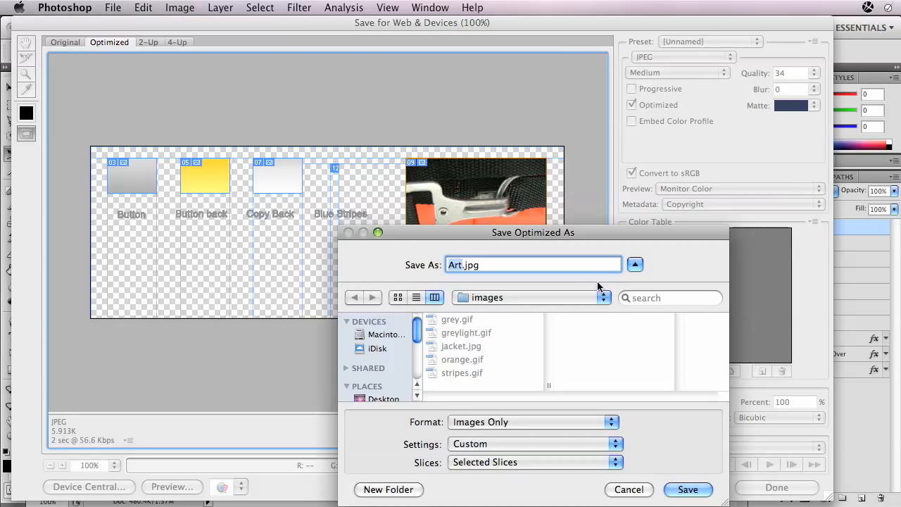
pyautogui.click(688, 489)
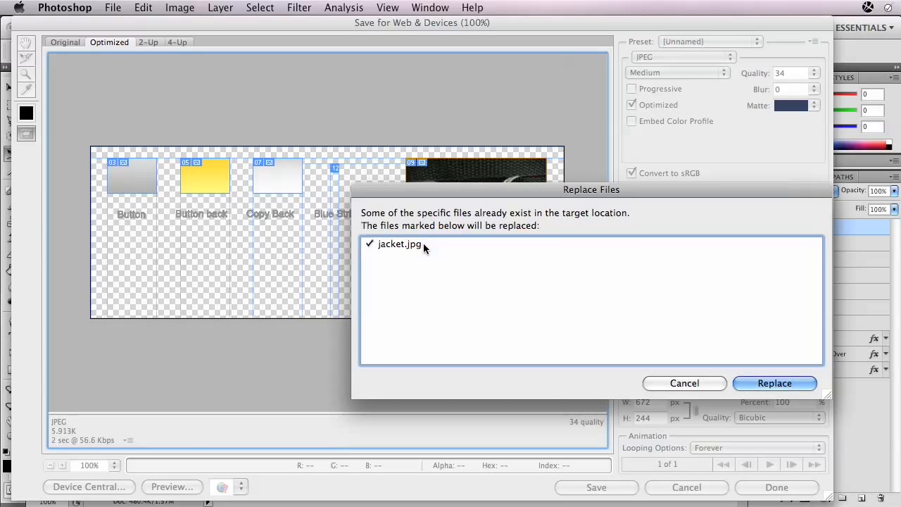
pyautogui.click(779, 383)
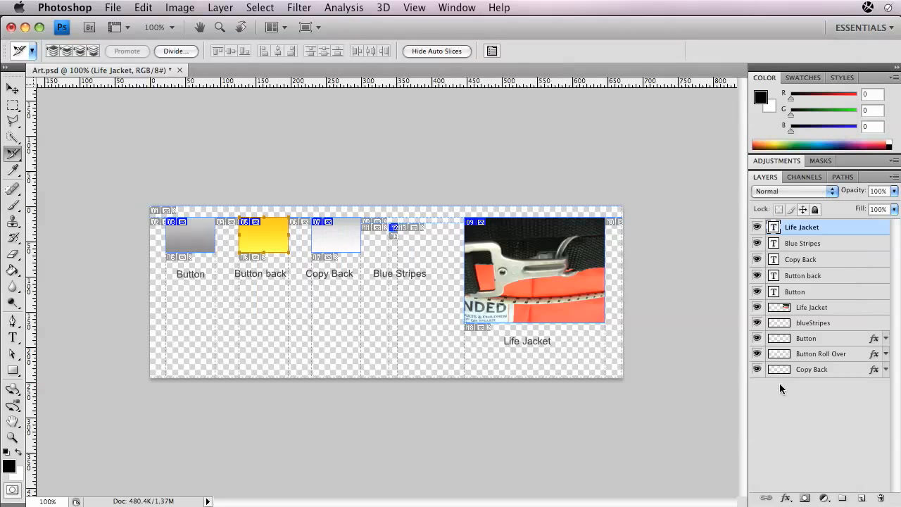